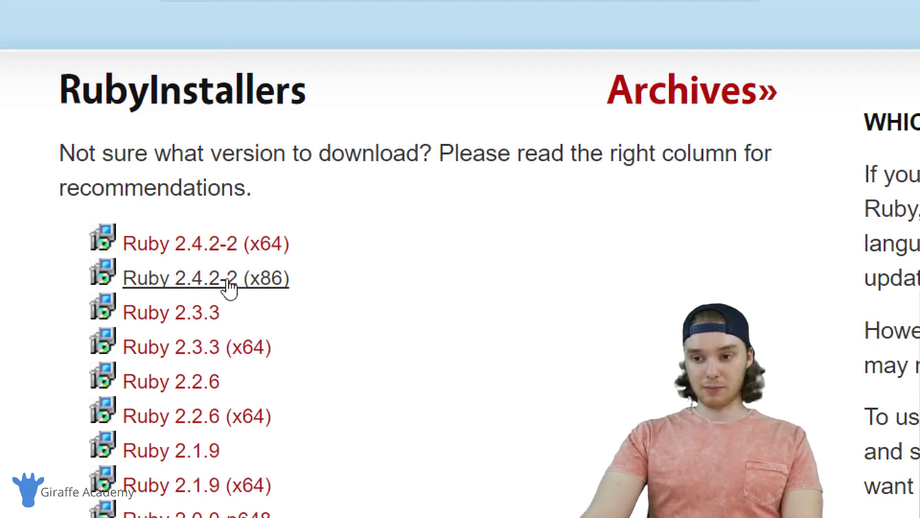
# Step: Download the Ruby 2.4.2-2 (x64) installer in Chrome and run it
pyautogui.click(205, 252)
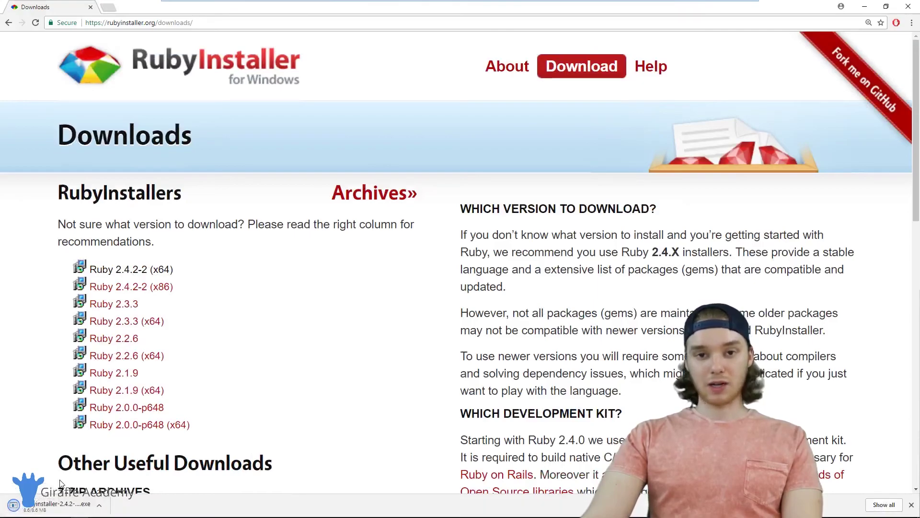
pyautogui.click(53, 505)
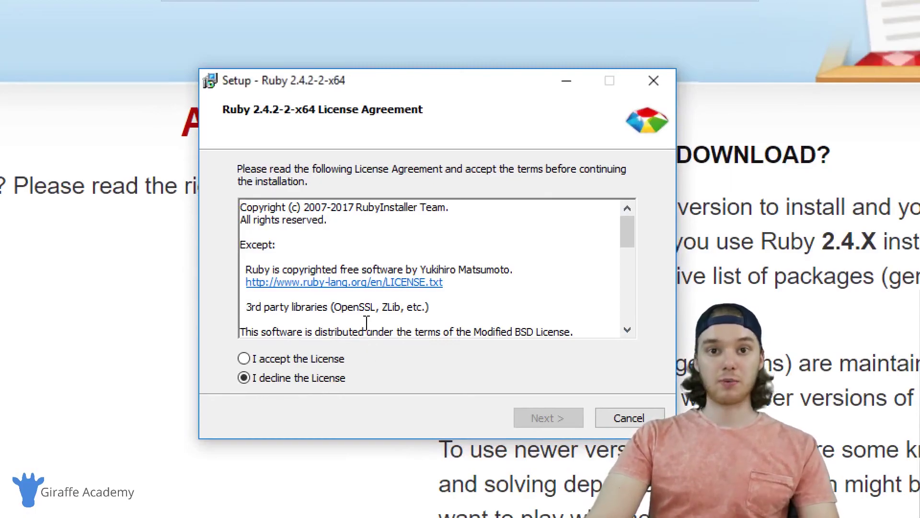
# Step: Accept the license and keep C:\Ruby24-x64 with PATH and .rb/.rbw file associations enabled
pyautogui.click(255, 360)
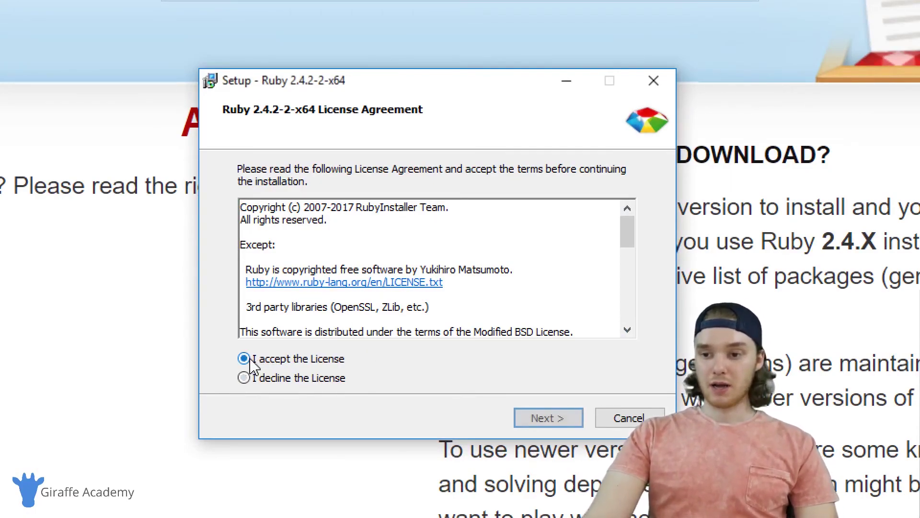
pyautogui.click(530, 417)
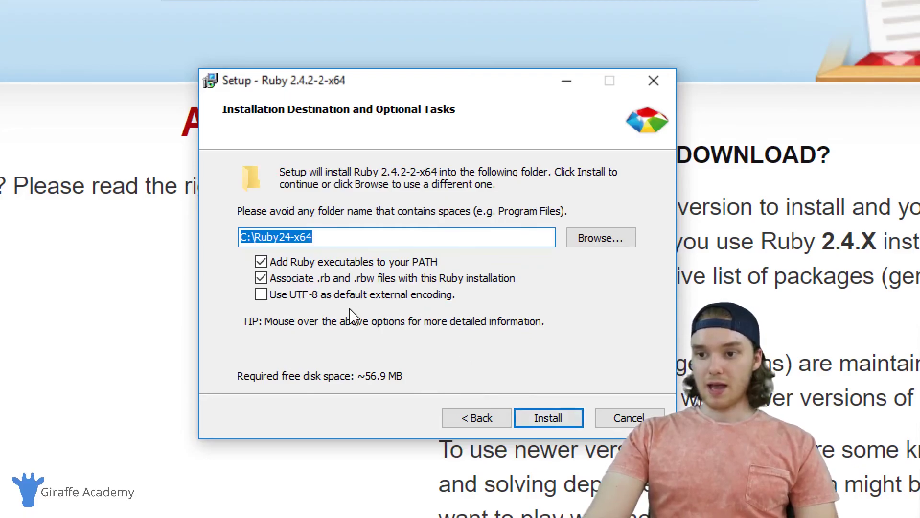
pyautogui.click(335, 239)
pyautogui.moveTo(319, 237); pyautogui.dragTo(262, 237)
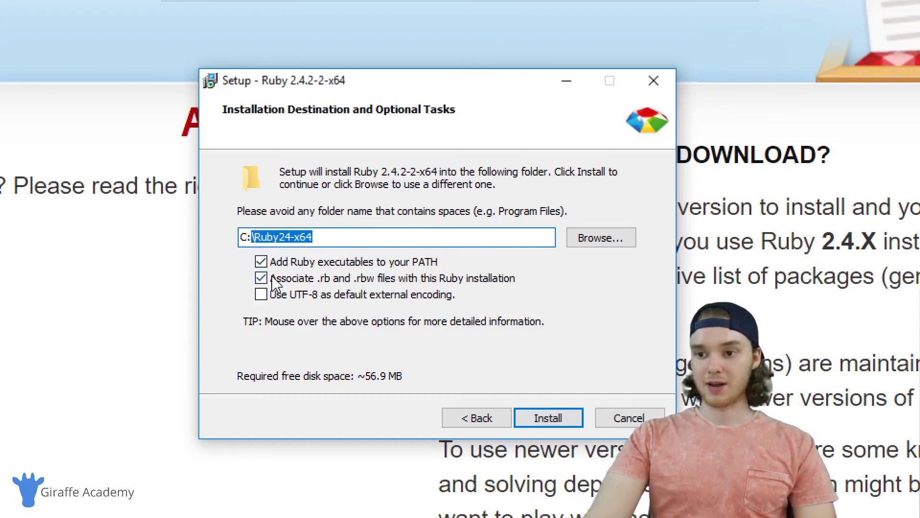
pyautogui.click(322, 280)
pyautogui.click(262, 279)
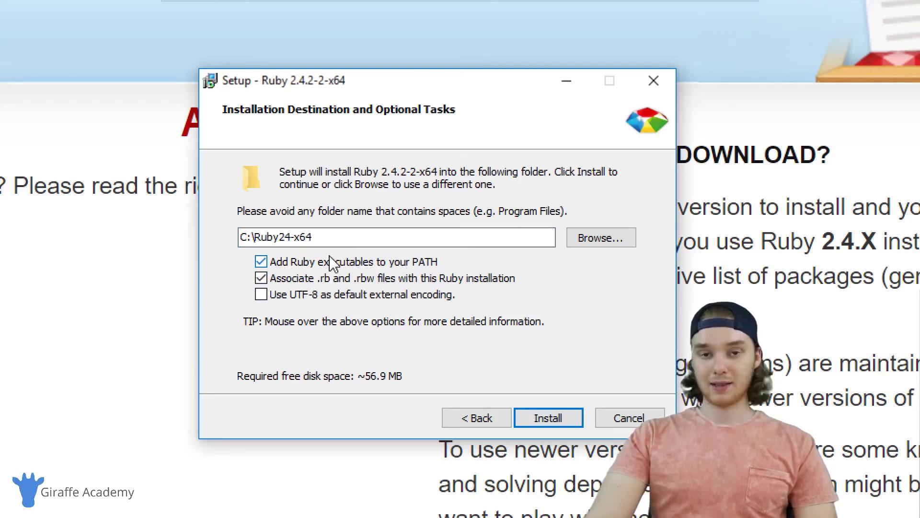
# Step: Install Ruby 2.4.2-2-x64 and finish setup with 'Run ridk install' checked
pyautogui.moveTo(276, 283)
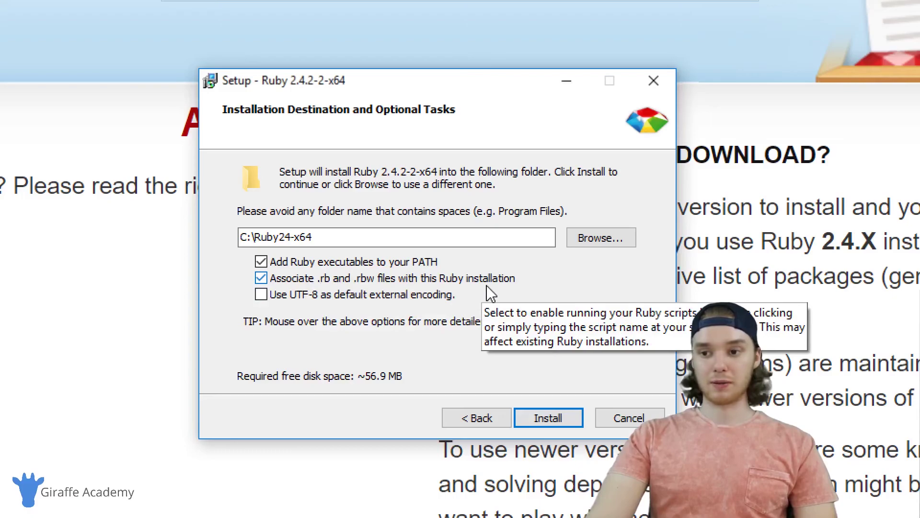
pyautogui.moveTo(407, 303)
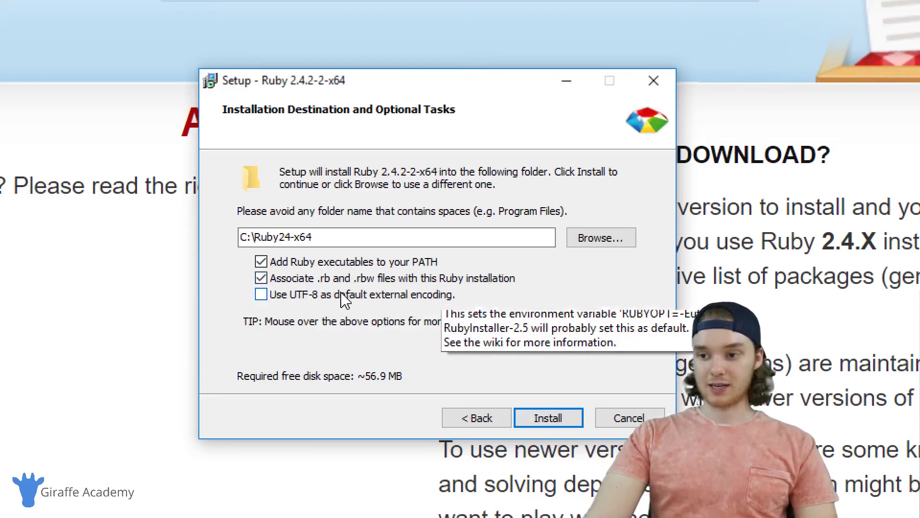
pyautogui.click(550, 419)
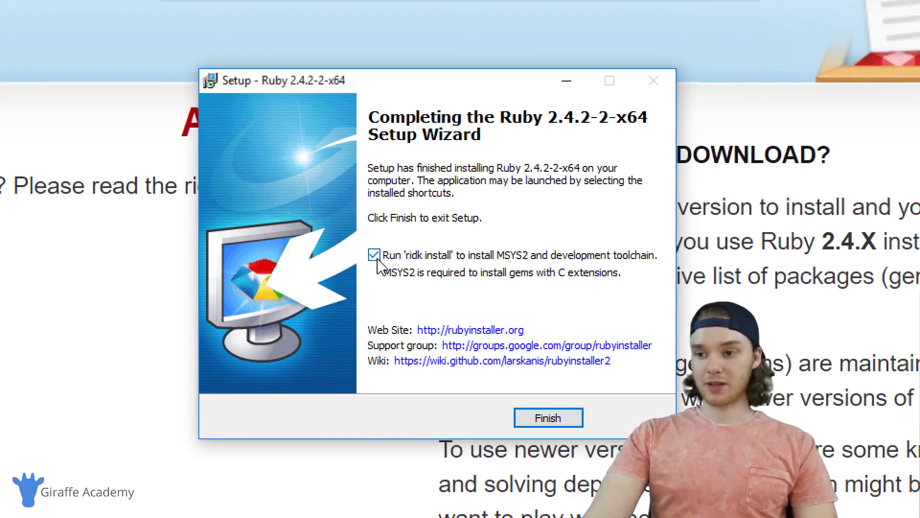
pyautogui.click(548, 418)
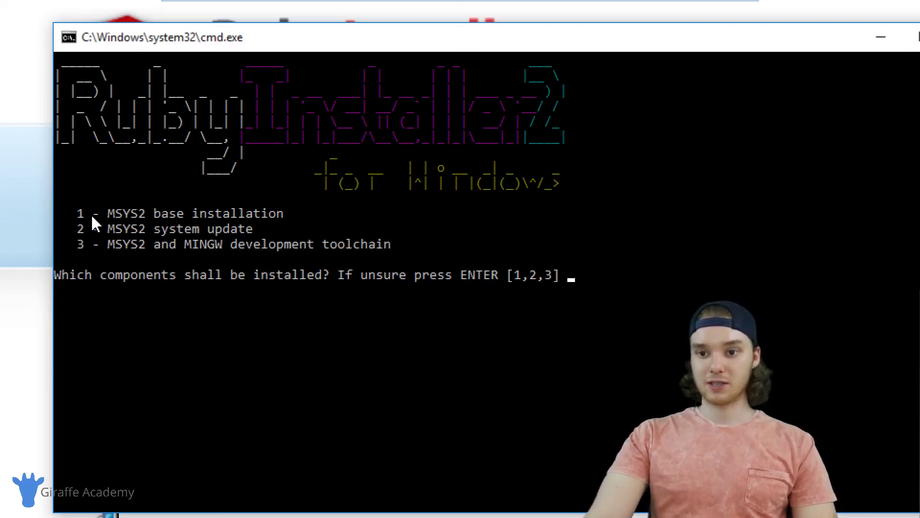
# Step: Choose component 3, the MSYS2 and MINGW development toolchain, at the ridk install prompt
pyautogui.click(80, 230)
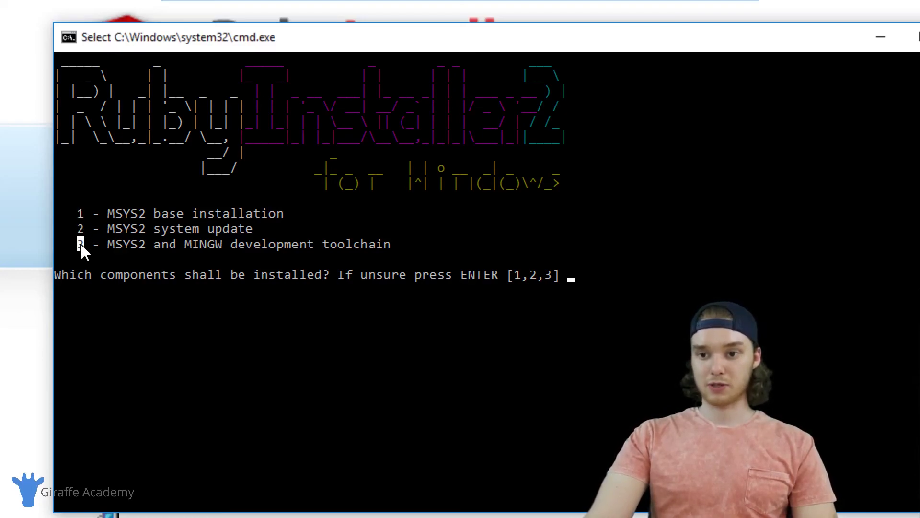
pyautogui.click(579, 281)
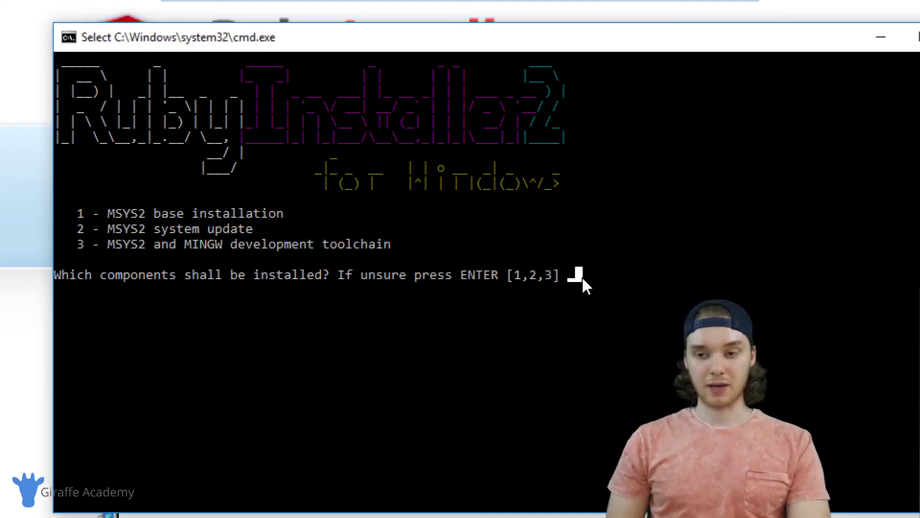
pyautogui.write('3')
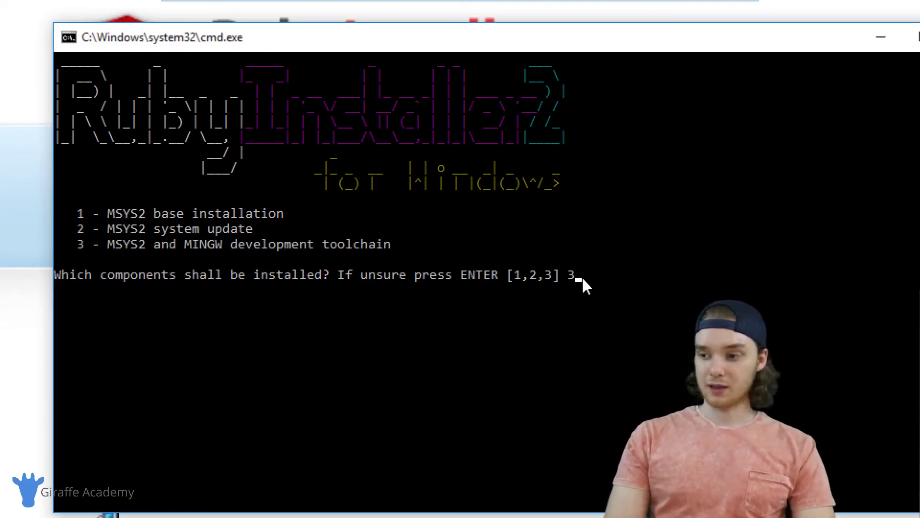
pyautogui.press('Return')
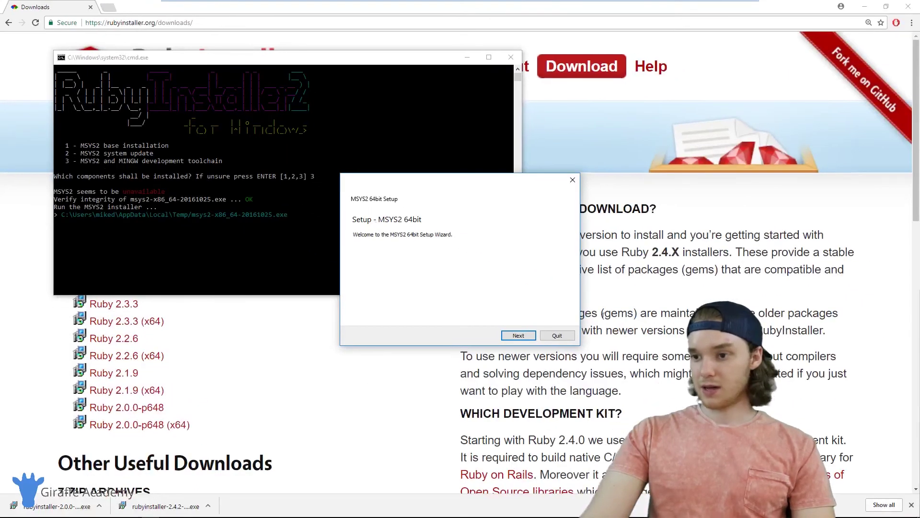
# Step: Install MSYS2 64bit into C:\msys64 with default Start Menu shortcuts and close the wizard
pyautogui.click(528, 341)
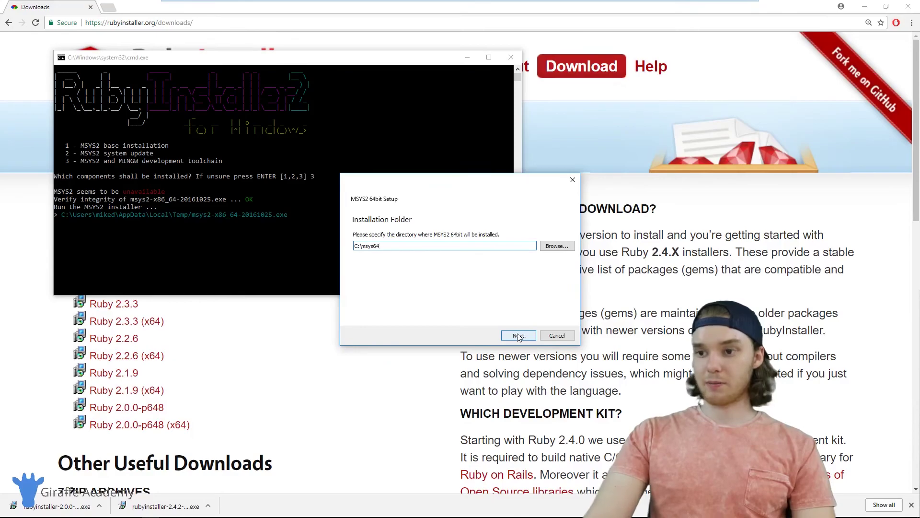
pyautogui.click(520, 337)
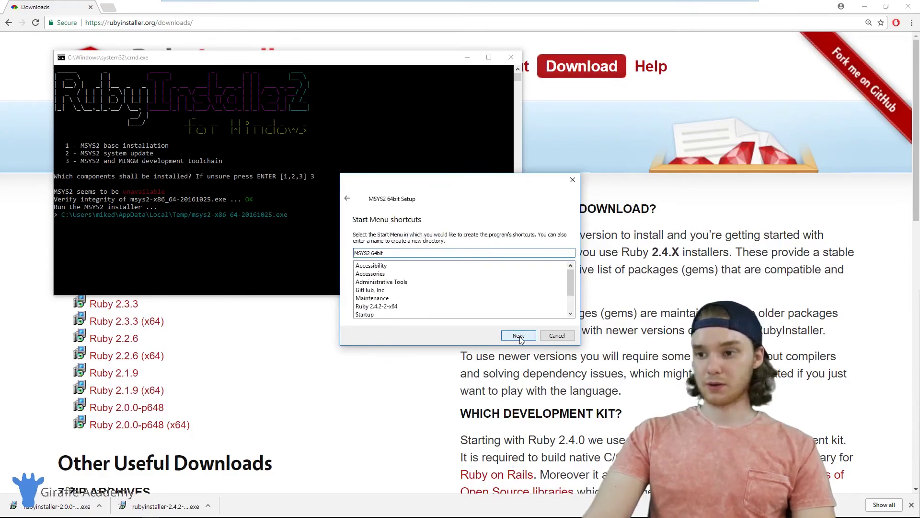
pyautogui.click(520, 337)
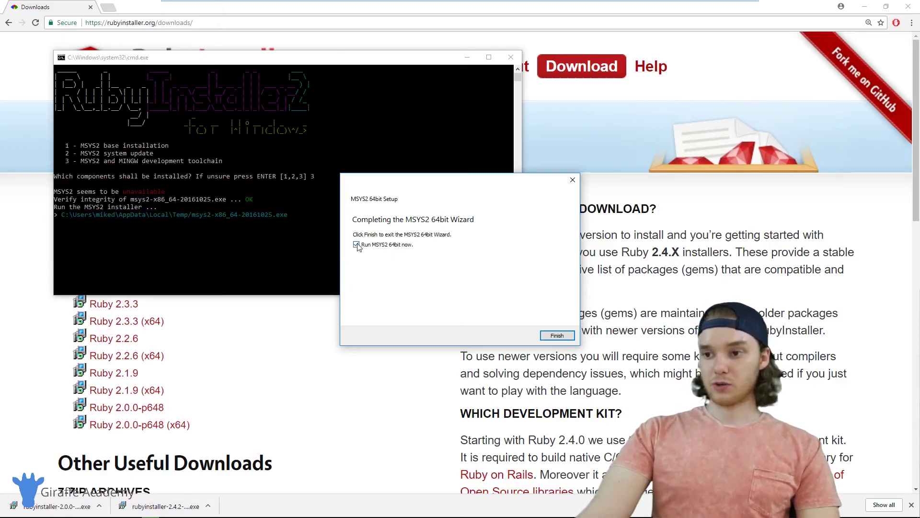
pyautogui.click(556, 336)
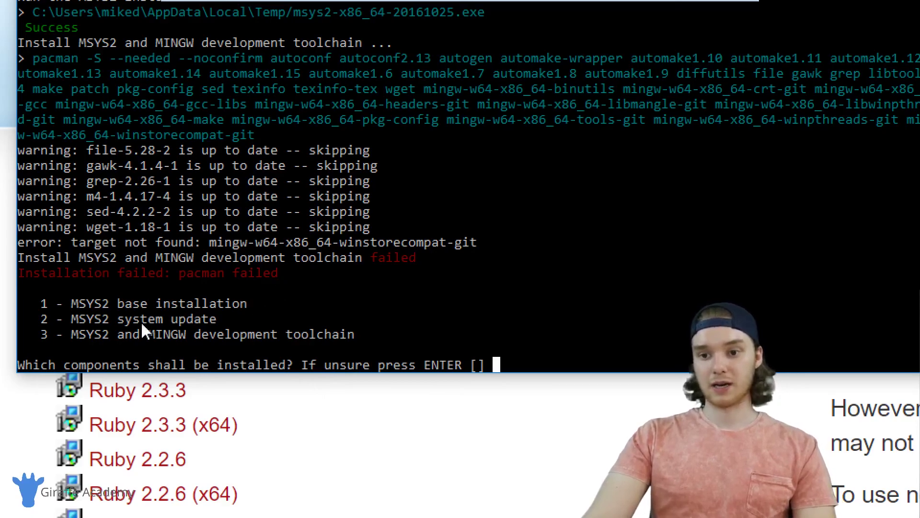
# Step: Run the MSYS2 system update (option 2), upgrading 58 packages
pyautogui.write('2')
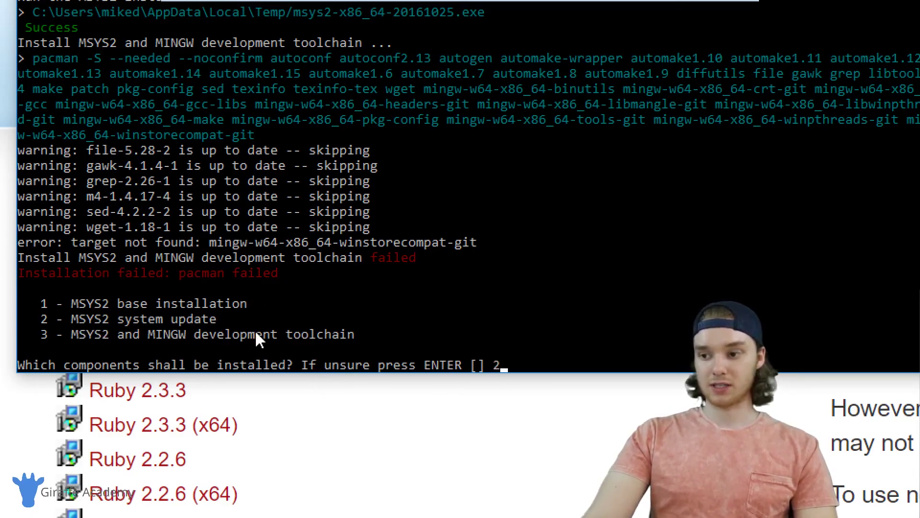
pyautogui.press('Return')
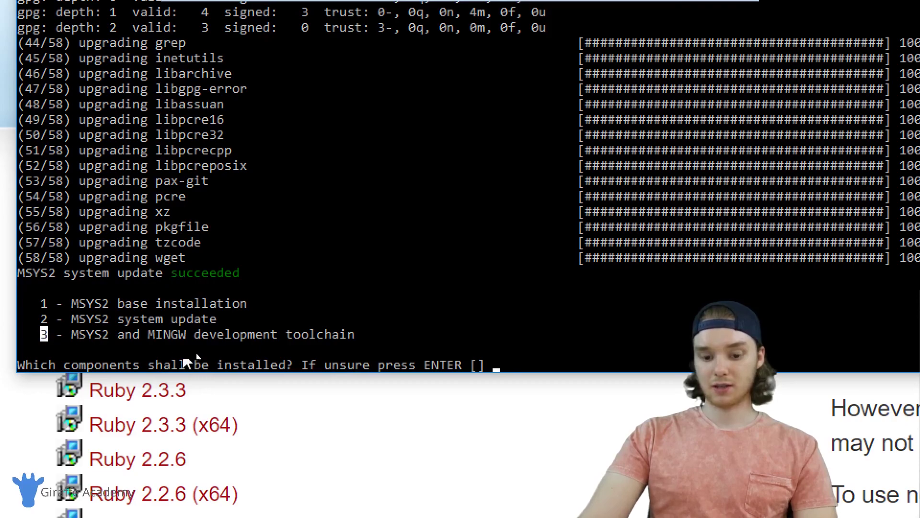
# Step: Install the MSYS2 and MINGW toolchain (option 3) and confirm the 52-package install succeeded
pyautogui.write('3')
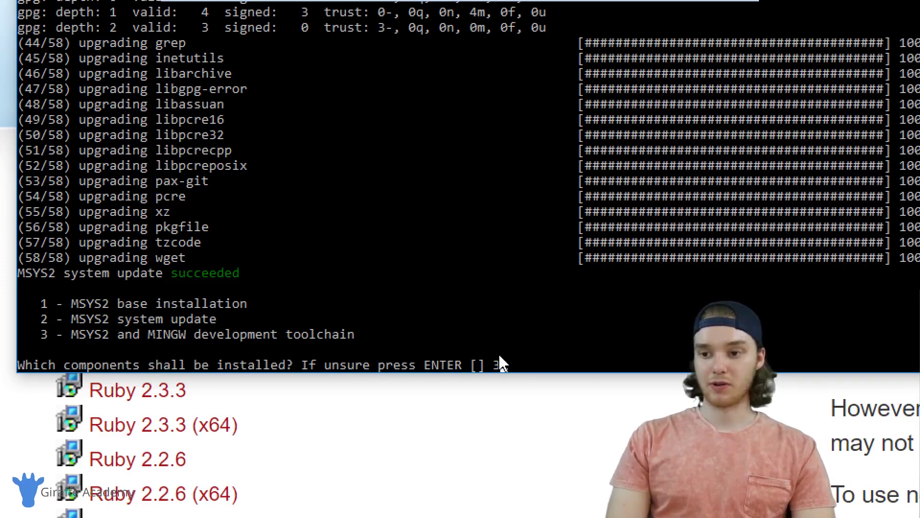
pyautogui.press('Return')
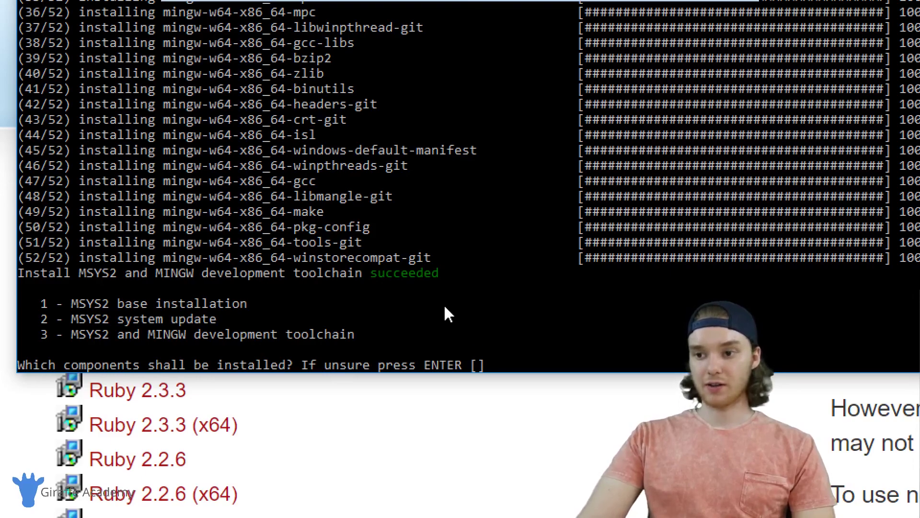
pyautogui.moveTo(379, 280); pyautogui.dragTo(436, 279)
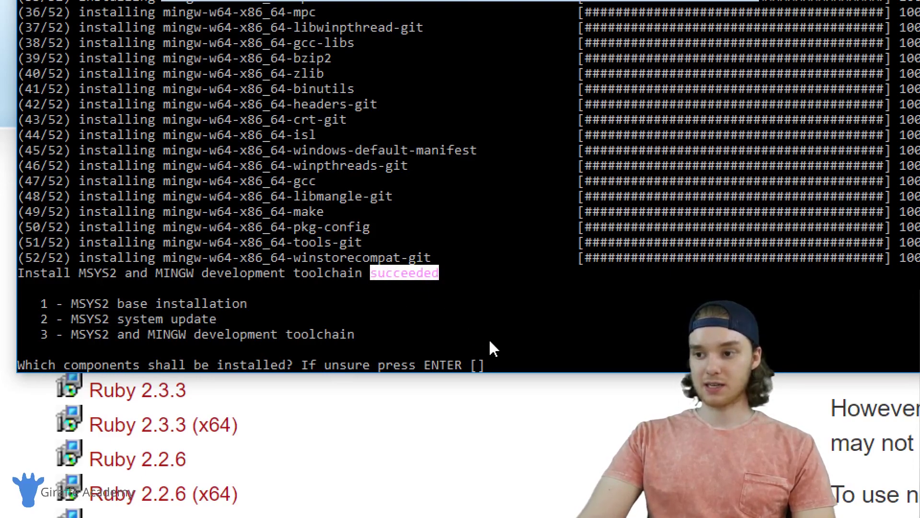
pyautogui.click(512, 349)
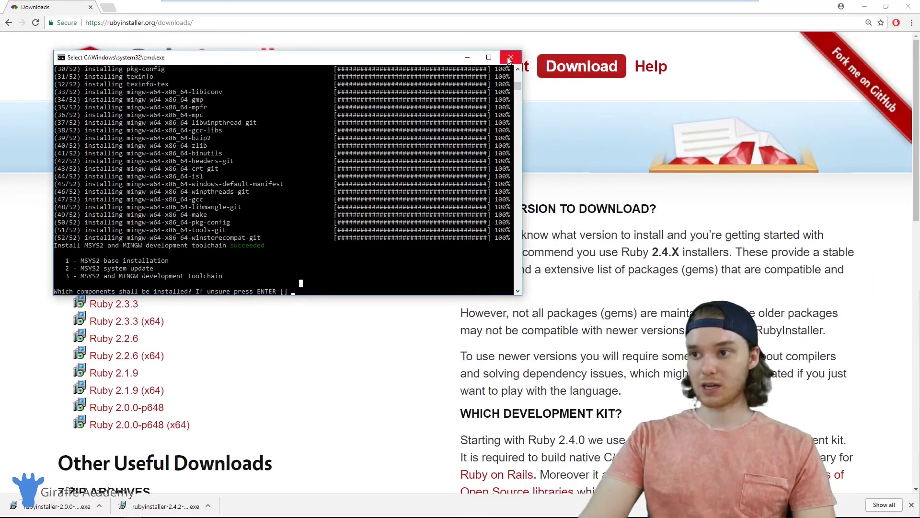
# Step: Close the installer console and open a new Command Prompt by searching for cmd
pyautogui.click(510, 58)
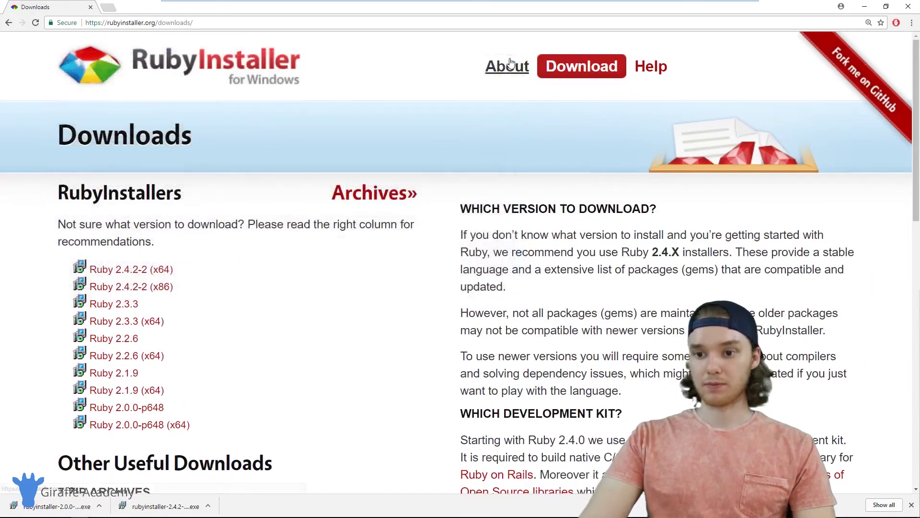
pyautogui.click(26, 511)
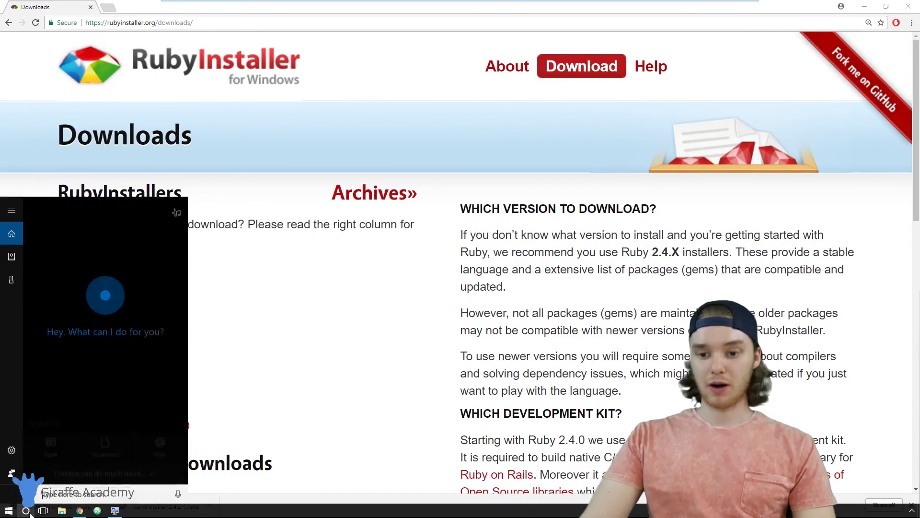
pyautogui.write('cmd')
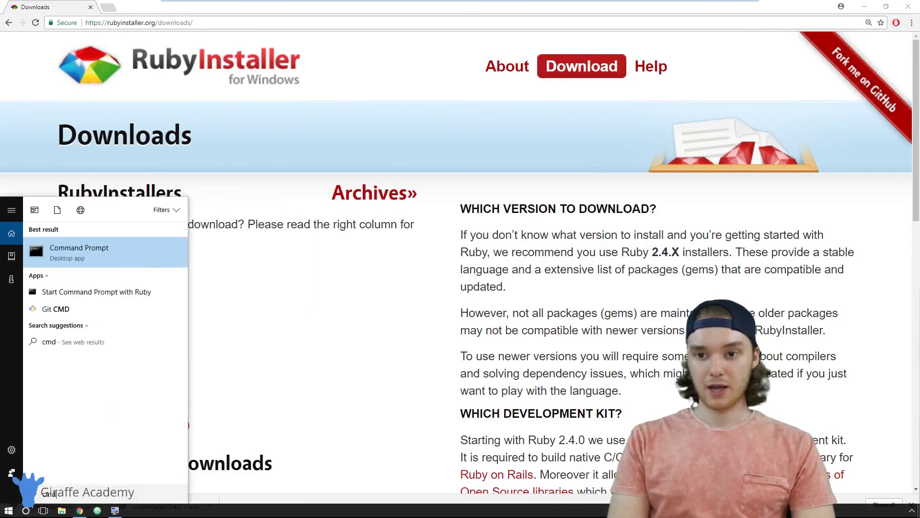
pyautogui.press('Return')
pyautogui.click(125, 157)
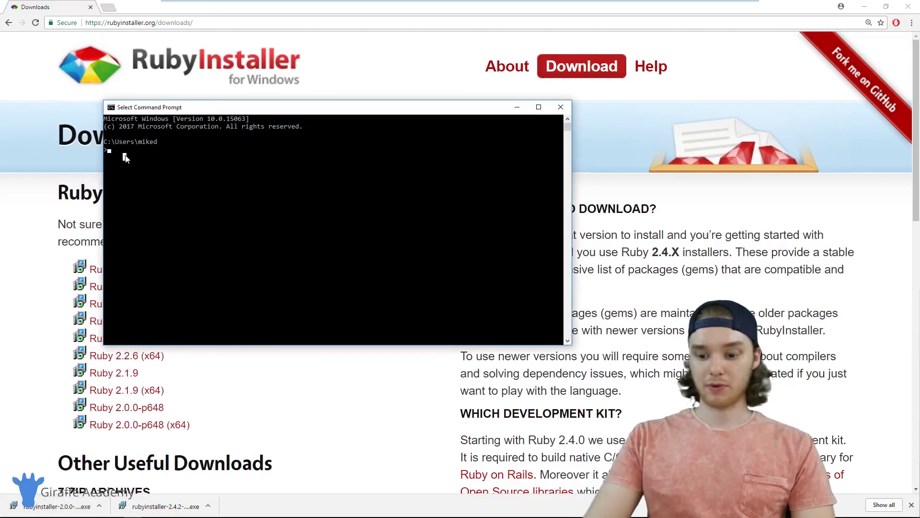
pyautogui.press('Escape')
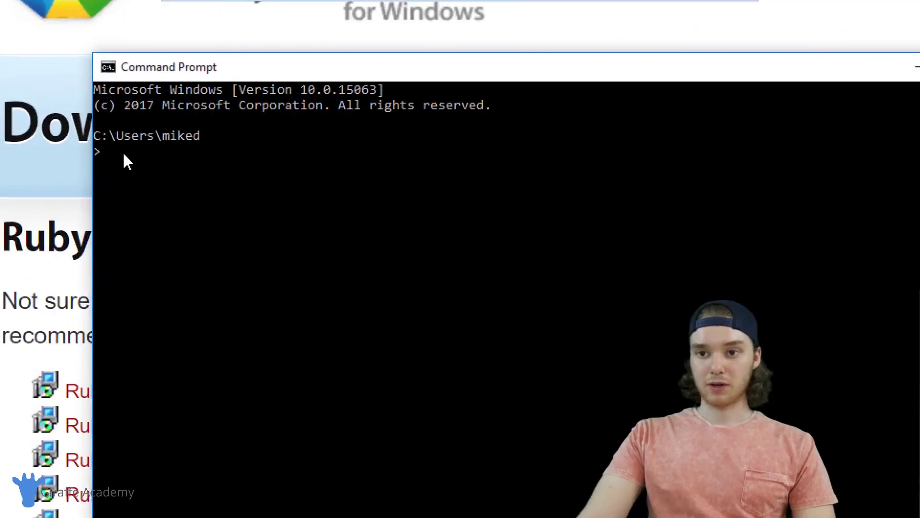
# Step: Verify ruby --version reports 2.4.2p198 [x64-mingw32], then start typing a gem command
pyautogui.click(116, 150)
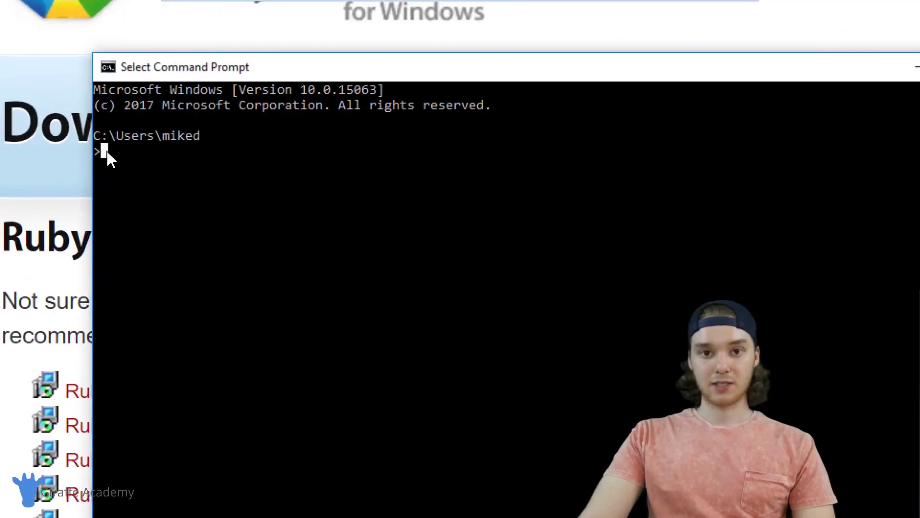
pyautogui.press('Escape')
pyautogui.write('ruby --varion')
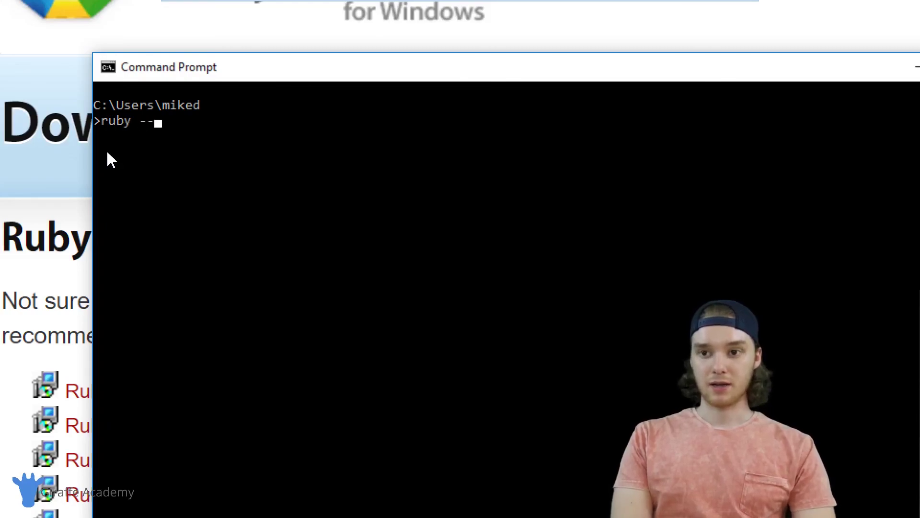
pyautogui.press('BackSpace')
pyautogui.press('BackSpace')
pyautogui.press('BackSpace')
pyautogui.press('BackSpace')
pyautogui.press('BackSpace')
pyautogui.write('ersion')
pyautogui.press('Return')
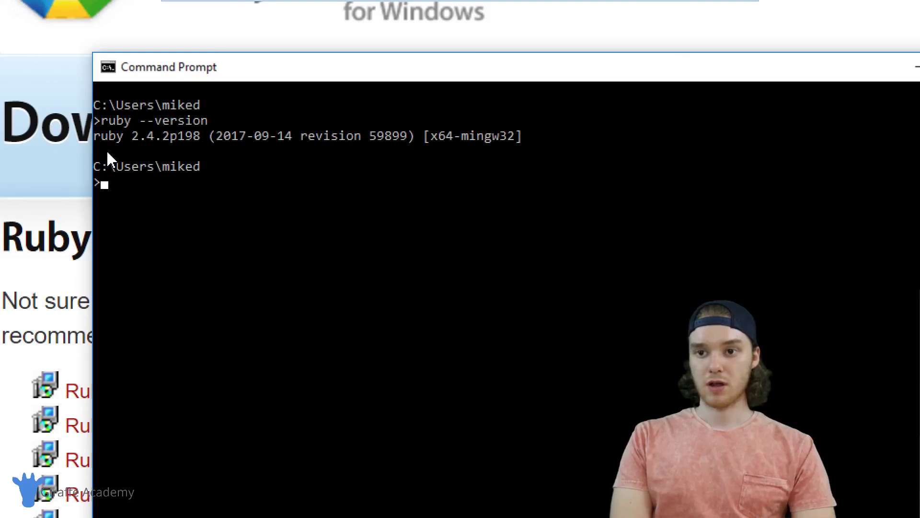
pyautogui.moveTo(132, 137); pyautogui.dragTo(200, 143)
pyautogui.click(144, 180)
pyautogui.click(111, 181)
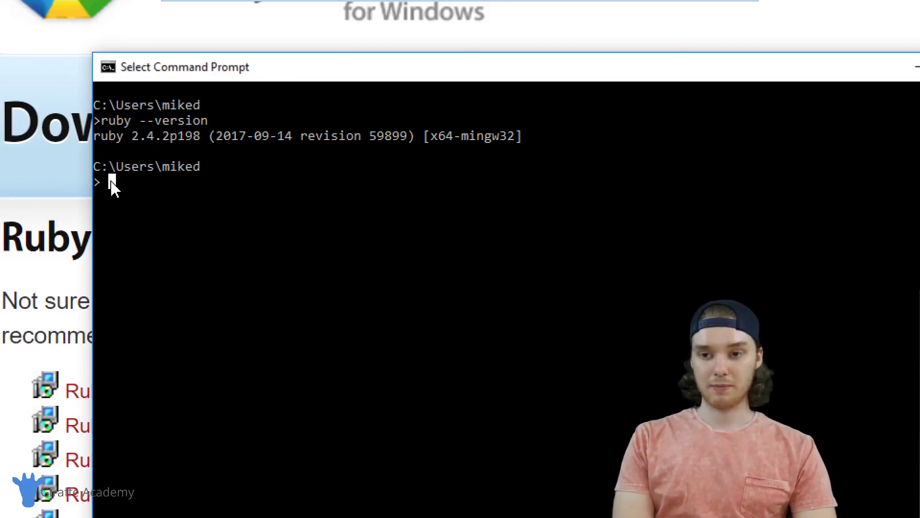
pyautogui.write('gem')
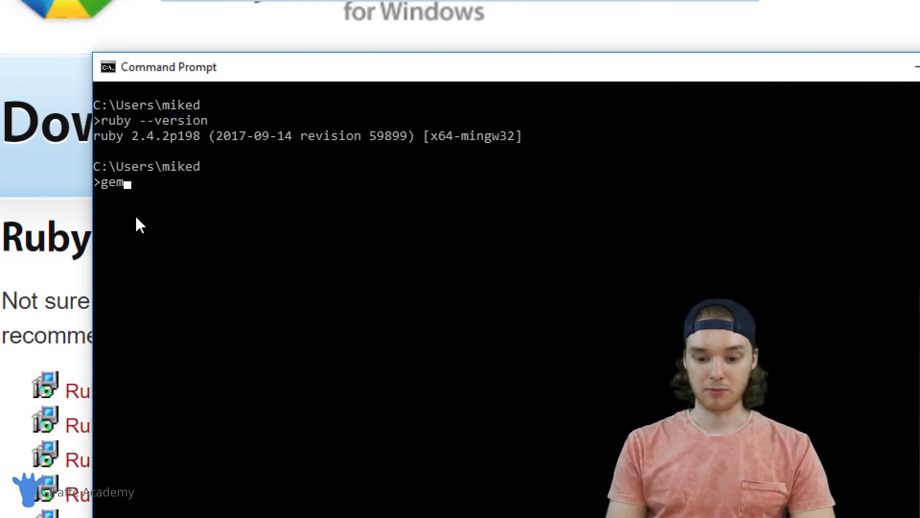
# Step: Run gem install middleman to install Middleman and its dependencies, 40 gems
pyautogui.write('install middleman')
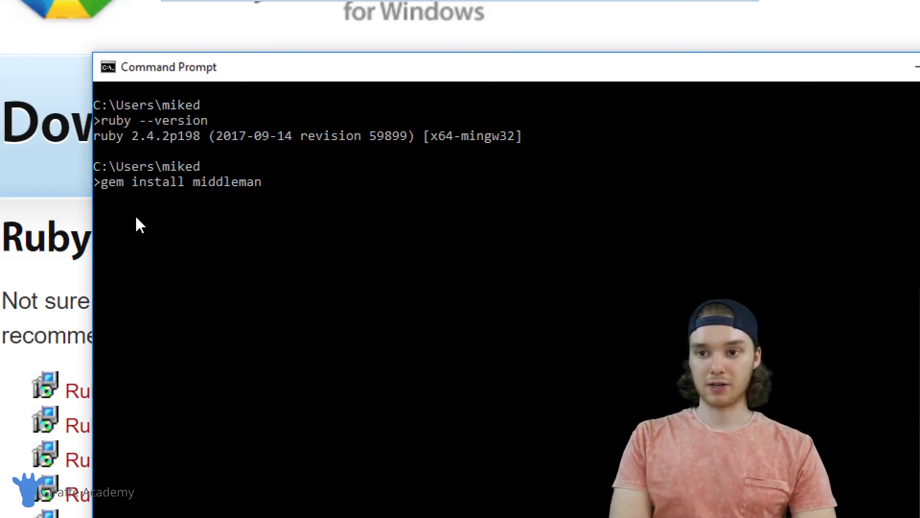
pyautogui.press('Return')
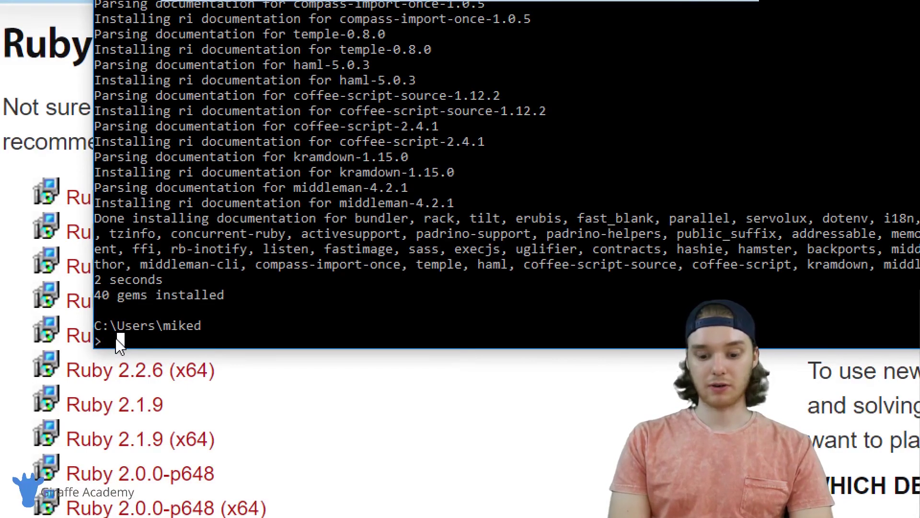
# Step: Run middleman version and highlight the reported Middleman 4.2.1
pyautogui.write('middlema')
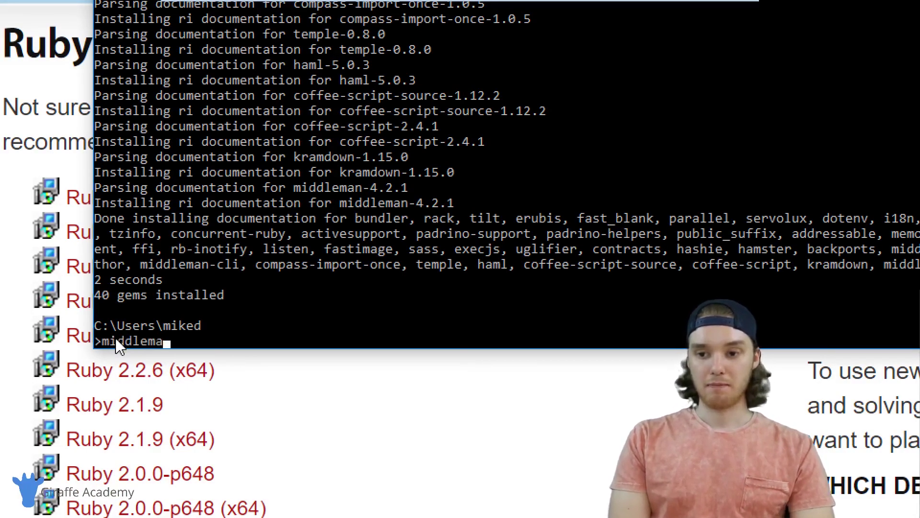
pyautogui.write('n version')
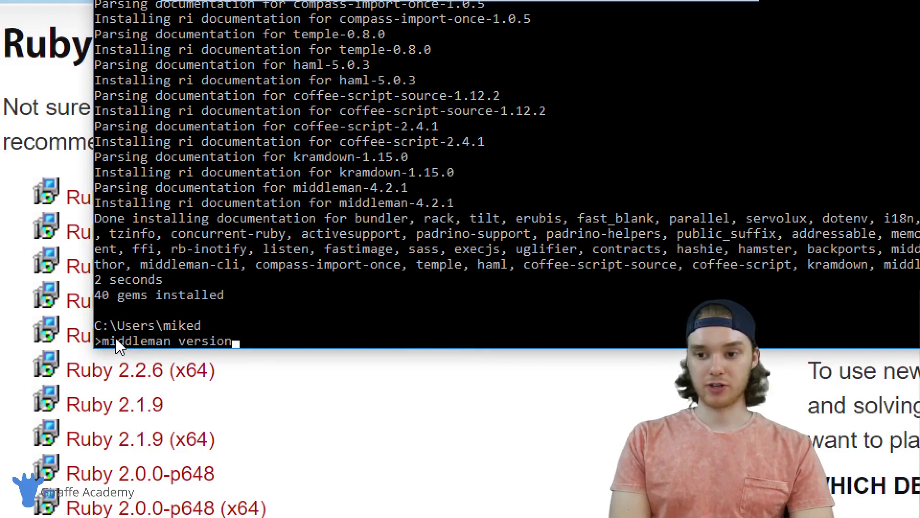
pyautogui.press('Return')
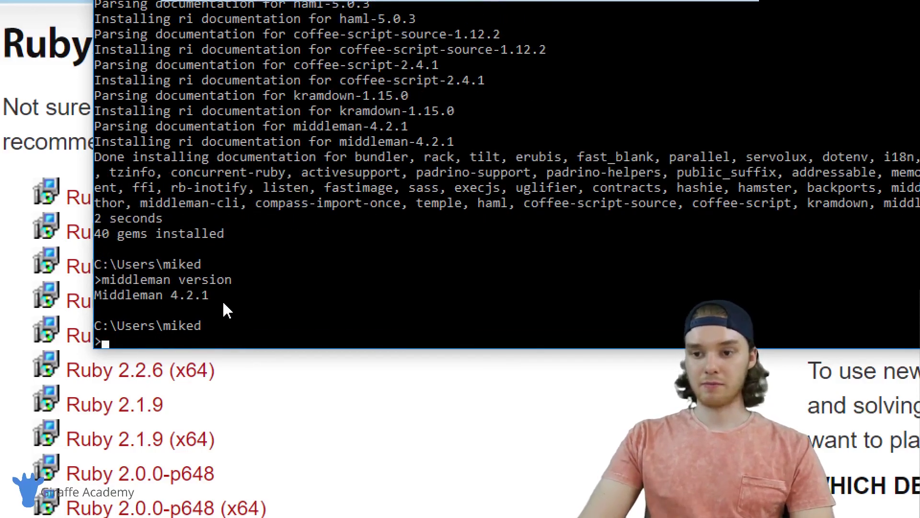
pyautogui.moveTo(214, 296); pyautogui.dragTo(95, 297)
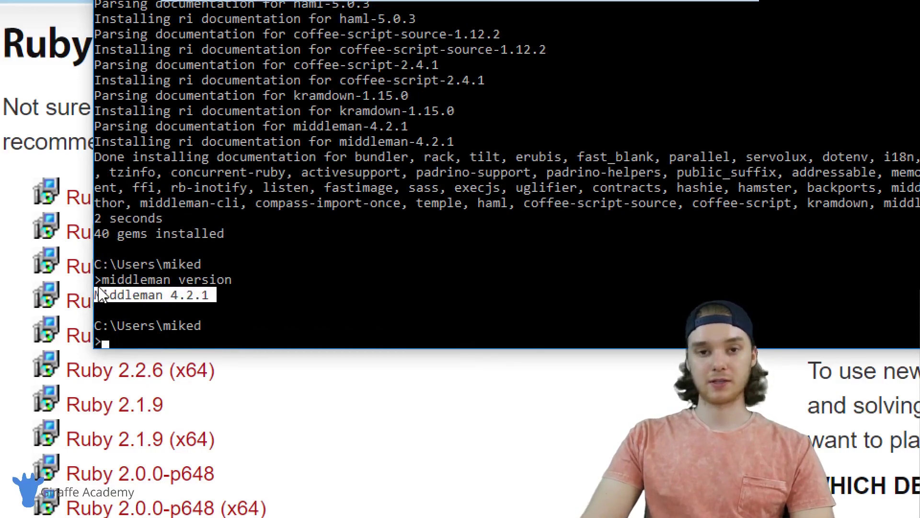